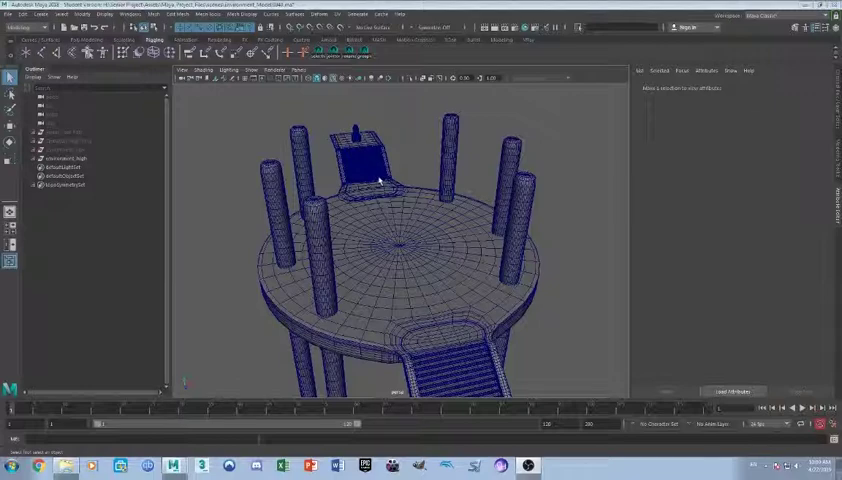
Orbit the arena through elevated, front, low side and top-down views, finishing with the ramp in front
left_click_drag(472, 331, 361, 326, "alt")
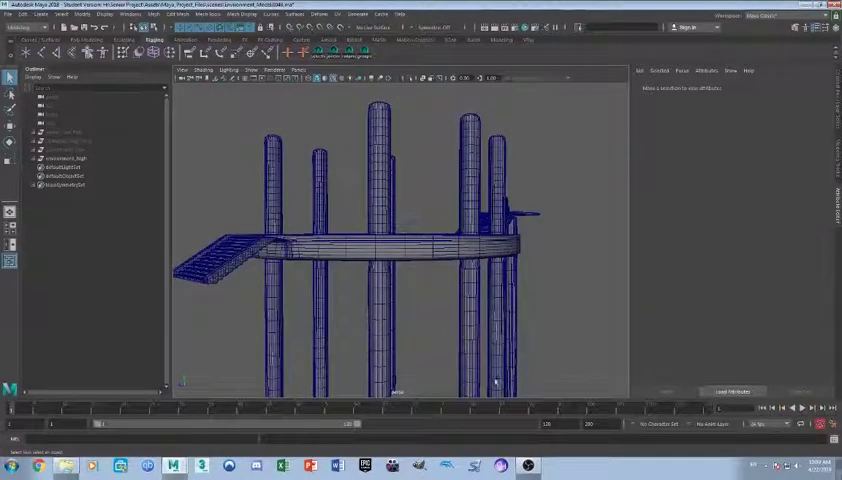
mouse_move(241, 331)
left_mouse_down("alt")
mouse_move(411, 320)
mouse_move(378, 344)
left_mouse_up("alt")
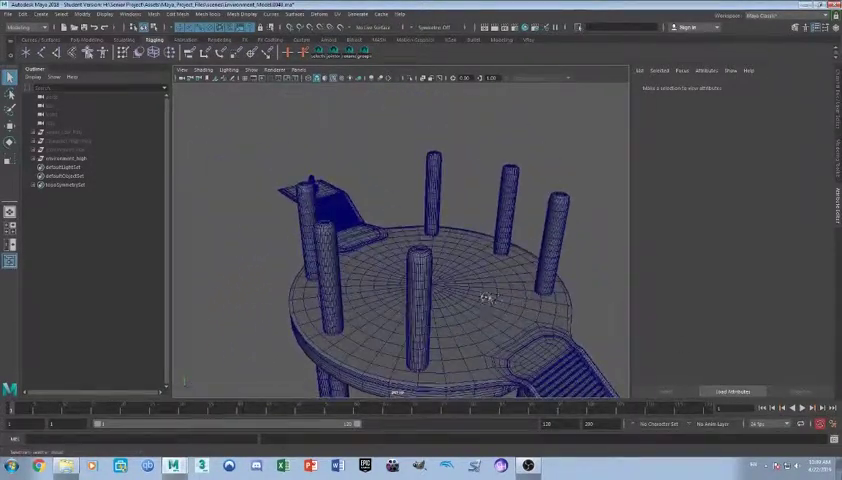
mouse_move(485, 295)
left_mouse_down("alt")
mouse_move(437, 296)
mouse_move(457, 286)
mouse_move(519, 303)
left_mouse_up("alt")
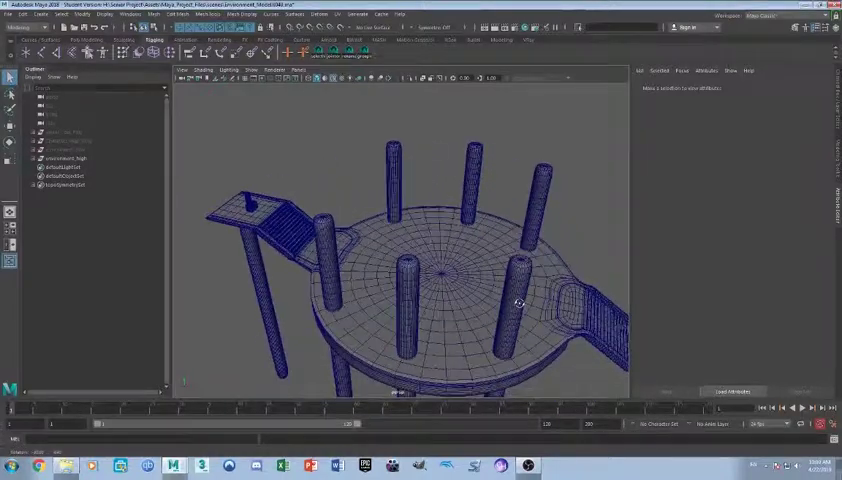
mouse_move(565, 260)
left_mouse_down("alt")
mouse_move(430, 329)
mouse_move(383, 314)
left_mouse_up("alt")
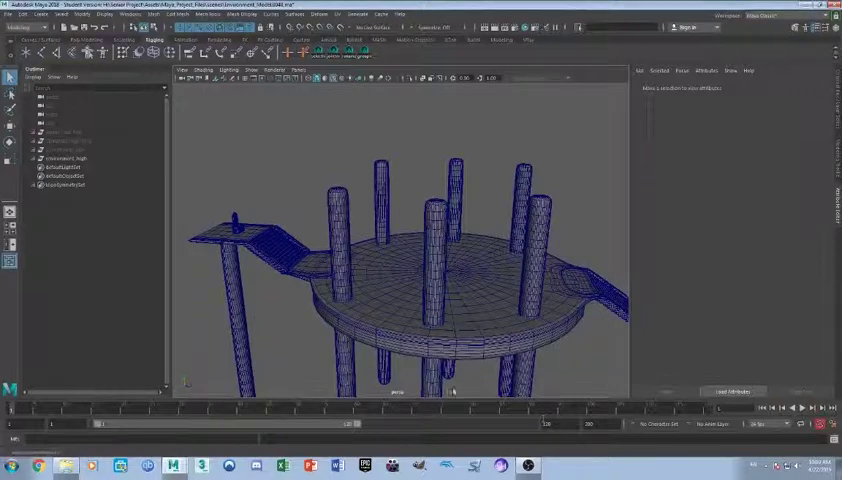
mouse_move(494, 391)
left_mouse_down("alt")
mouse_move(421, 346)
mouse_move(400, 382)
mouse_move(436, 351)
mouse_move(418, 316)
left_mouse_up("alt")
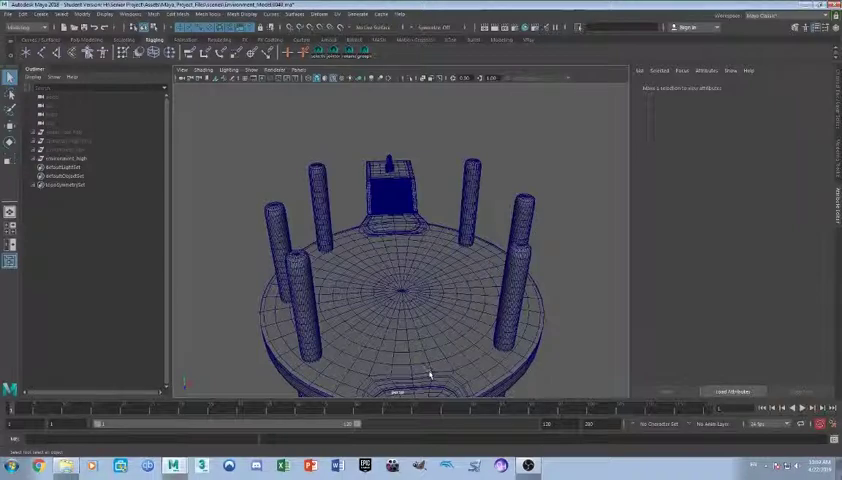
mouse_move(430, 374)
left_mouse_down("alt")
mouse_move(438, 363)
mouse_move(451, 366)
mouse_move(428, 346)
mouse_move(447, 304)
mouse_move(445, 331)
left_mouse_up("alt")
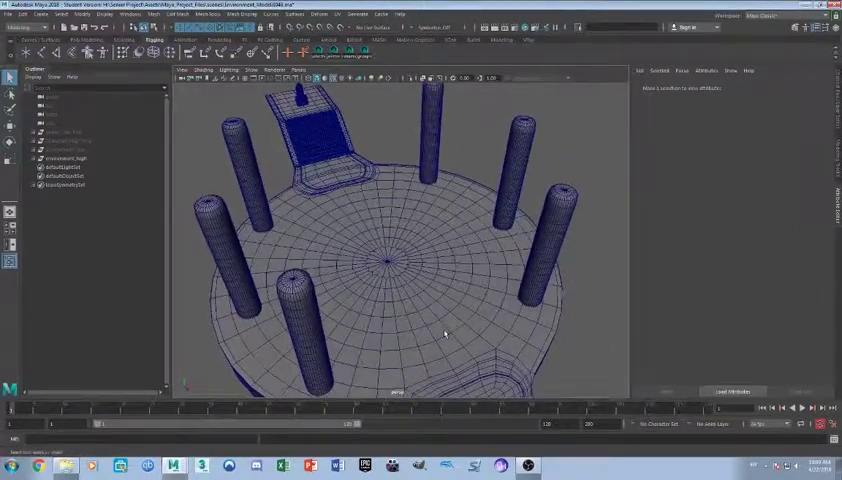
scroll(445, 333, "down", 3)
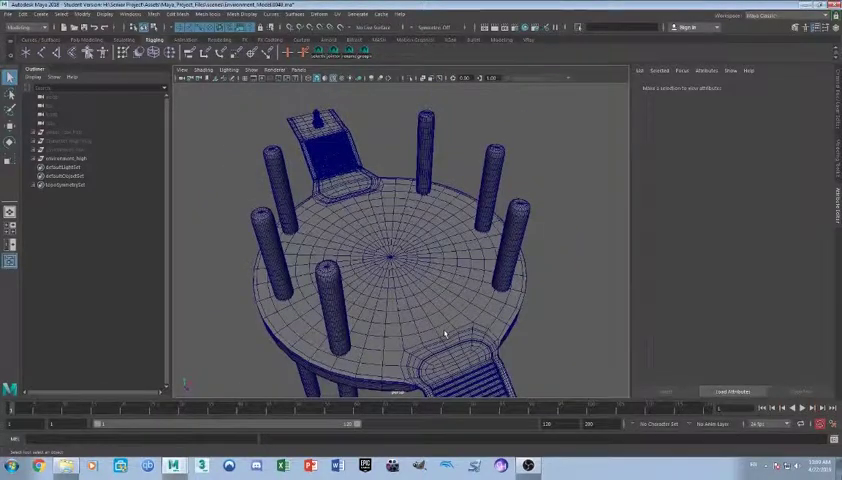
Tumble the camera to a new angle on the platform, then drop to a lower view
mouse_move(445, 335)
left_mouse_down("alt")
mouse_move(436, 316)
mouse_move(434, 330)
left_mouse_up("alt")
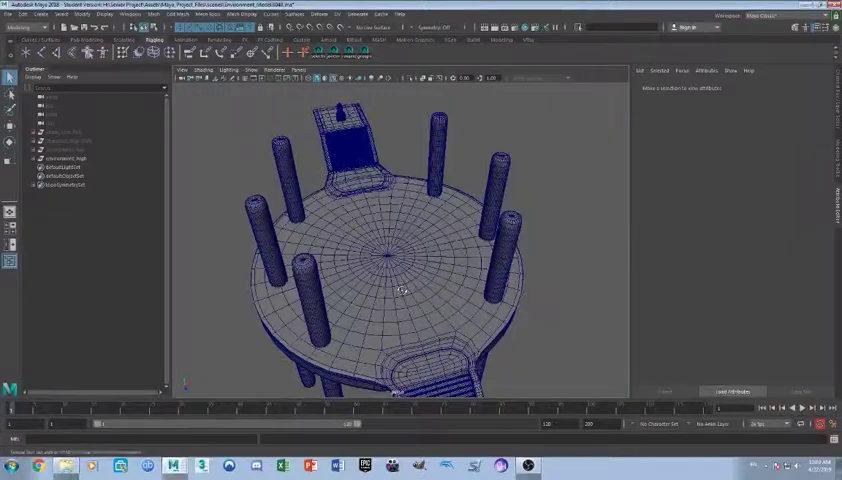
left_click_drag(410, 245, 406, 283, "alt")
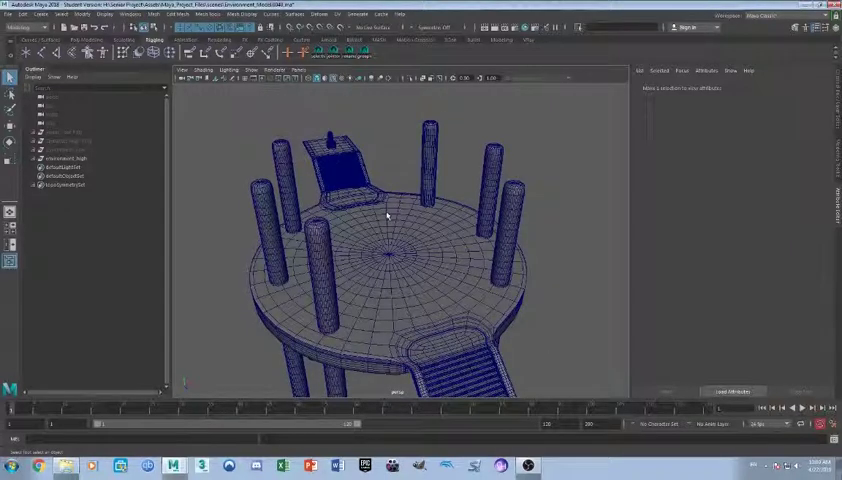